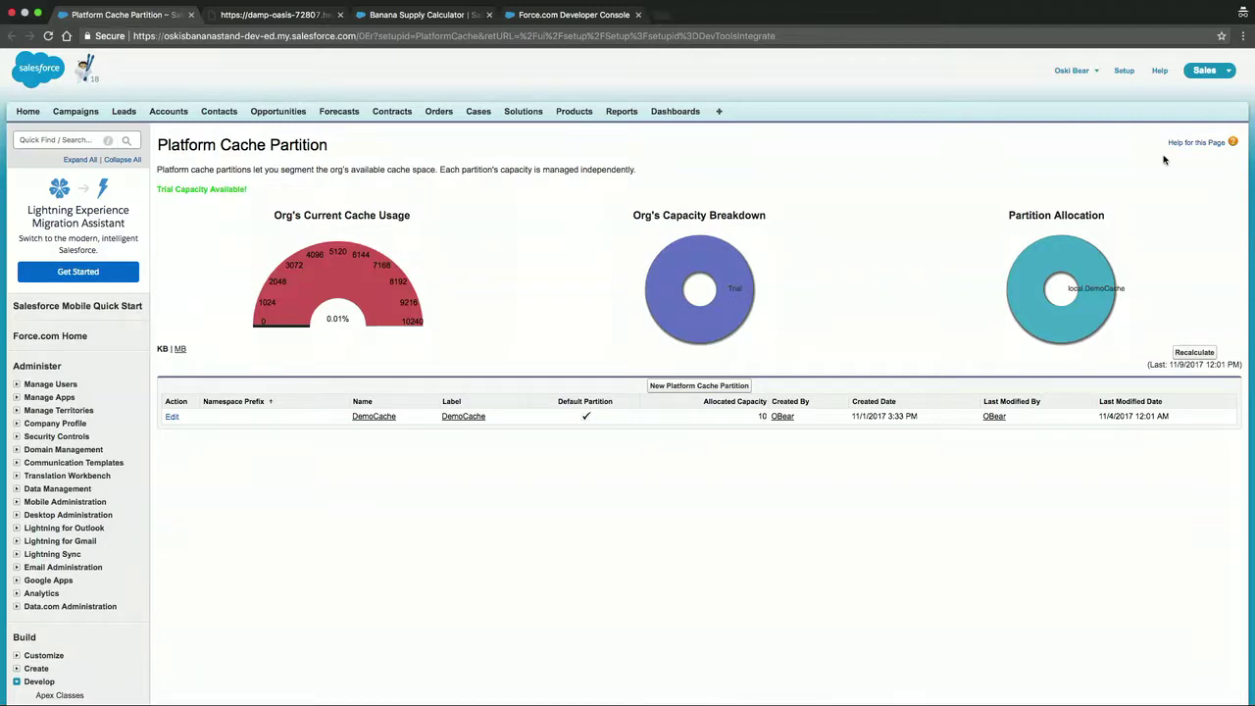
mouse_move(734, 282)
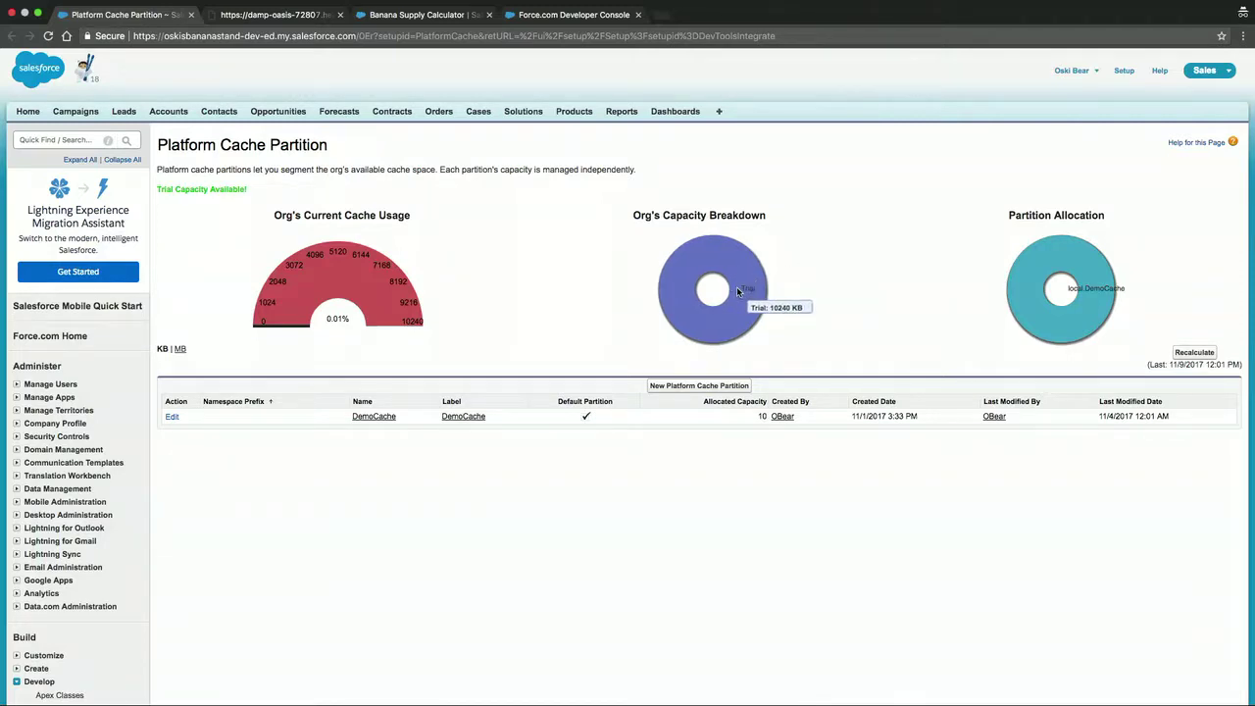
mouse_move(1029, 318)
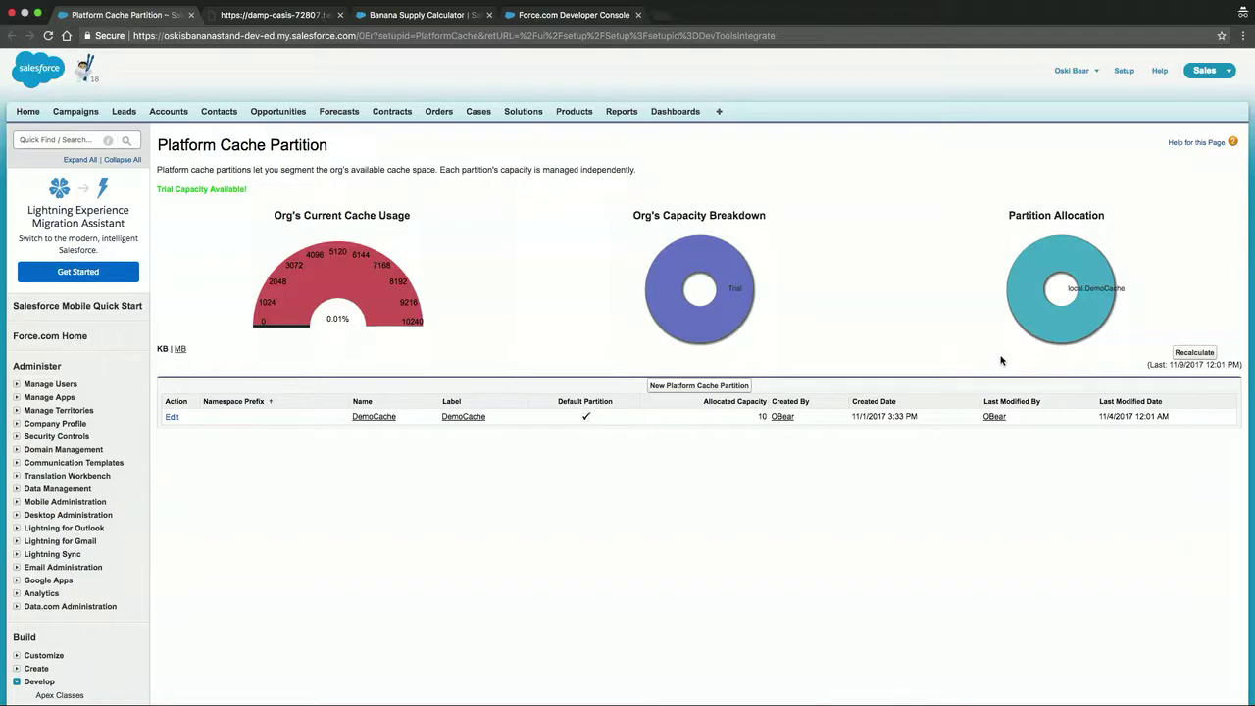
mouse_move(1059, 341)
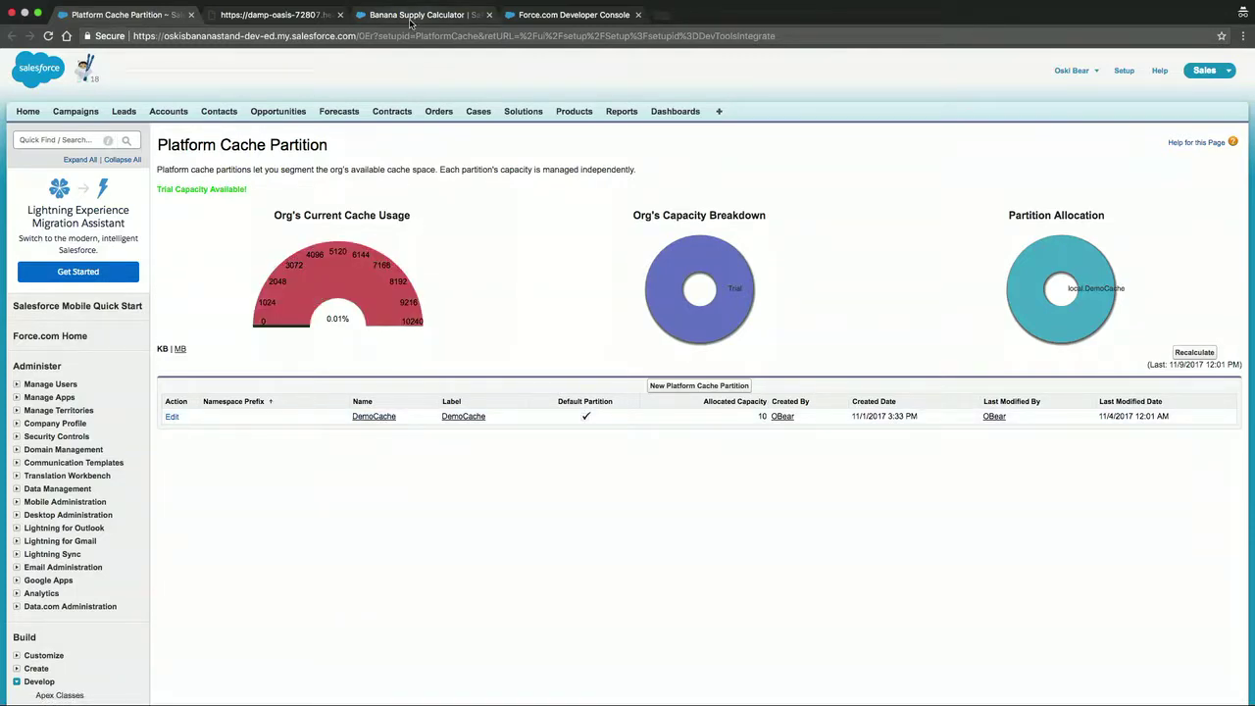
- Move the Banana Supply Calculator tab to second position and reload the Heroku endpoint, which returns 24601
left_click(411, 16)
left_click_drag(412, 20, 289, 21)
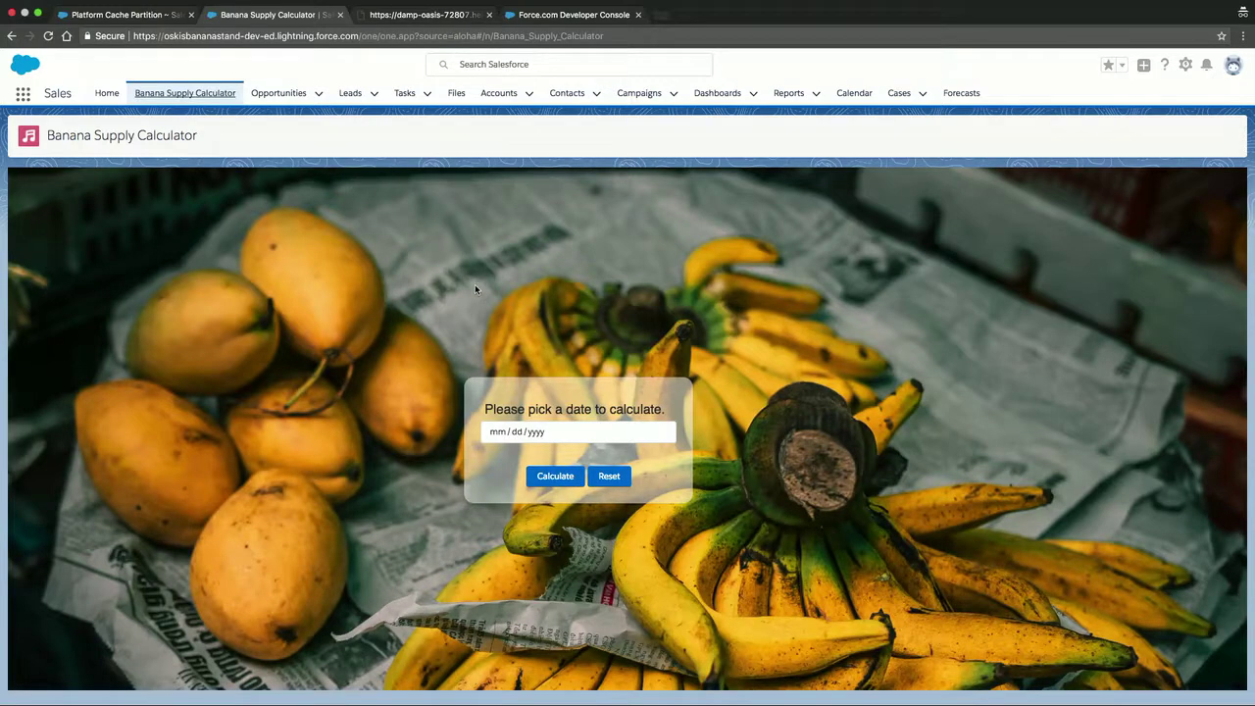
left_click(422, 15)
left_click(416, 39)
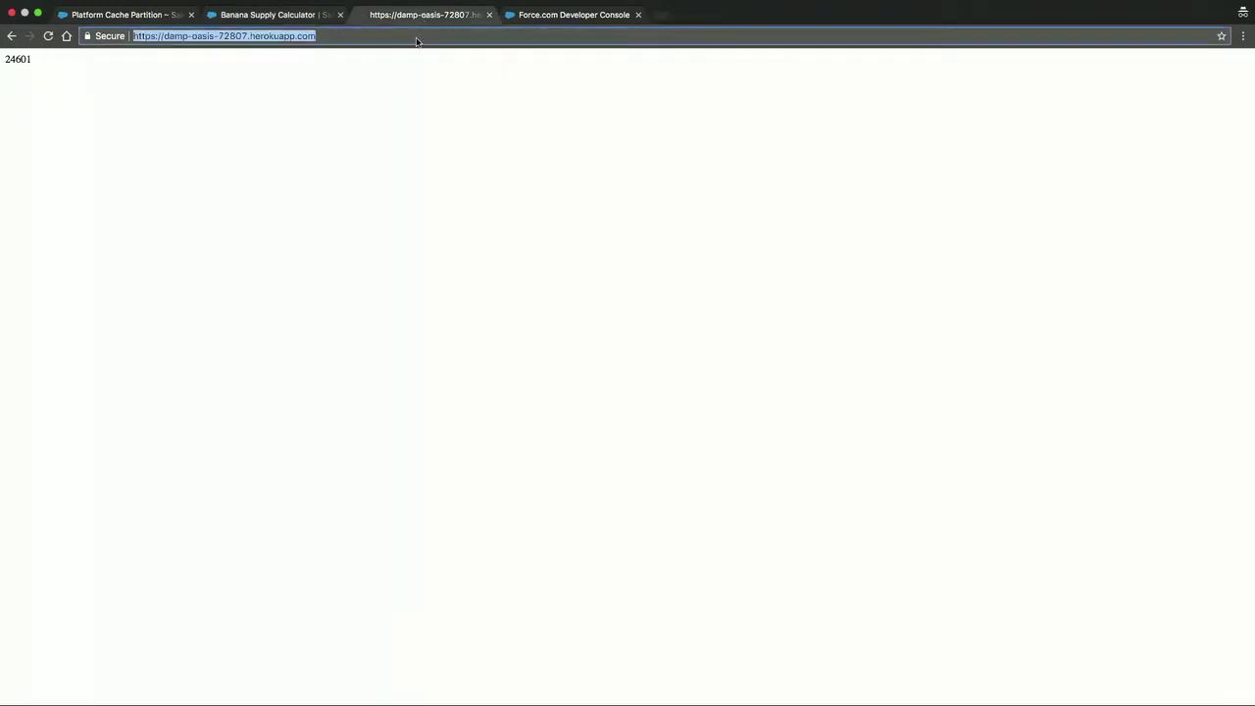
key("Return")
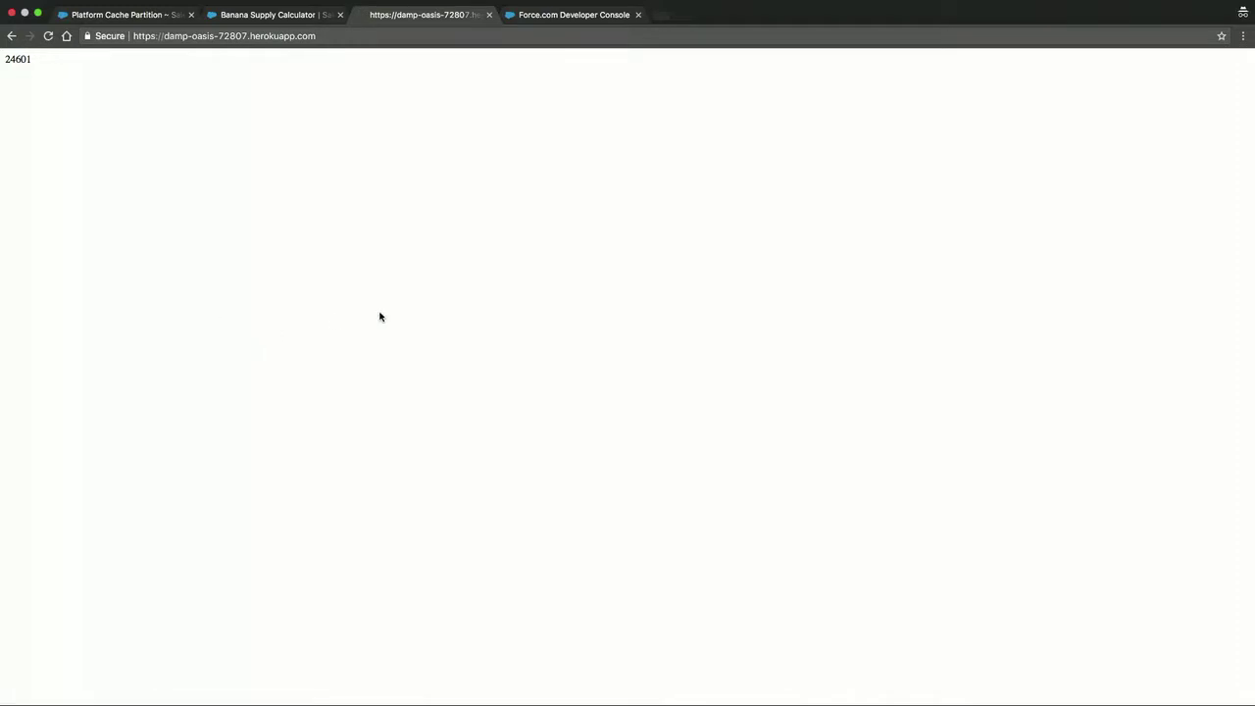
key("super+Tab")
key("super+Tab")
key("super+Tab")
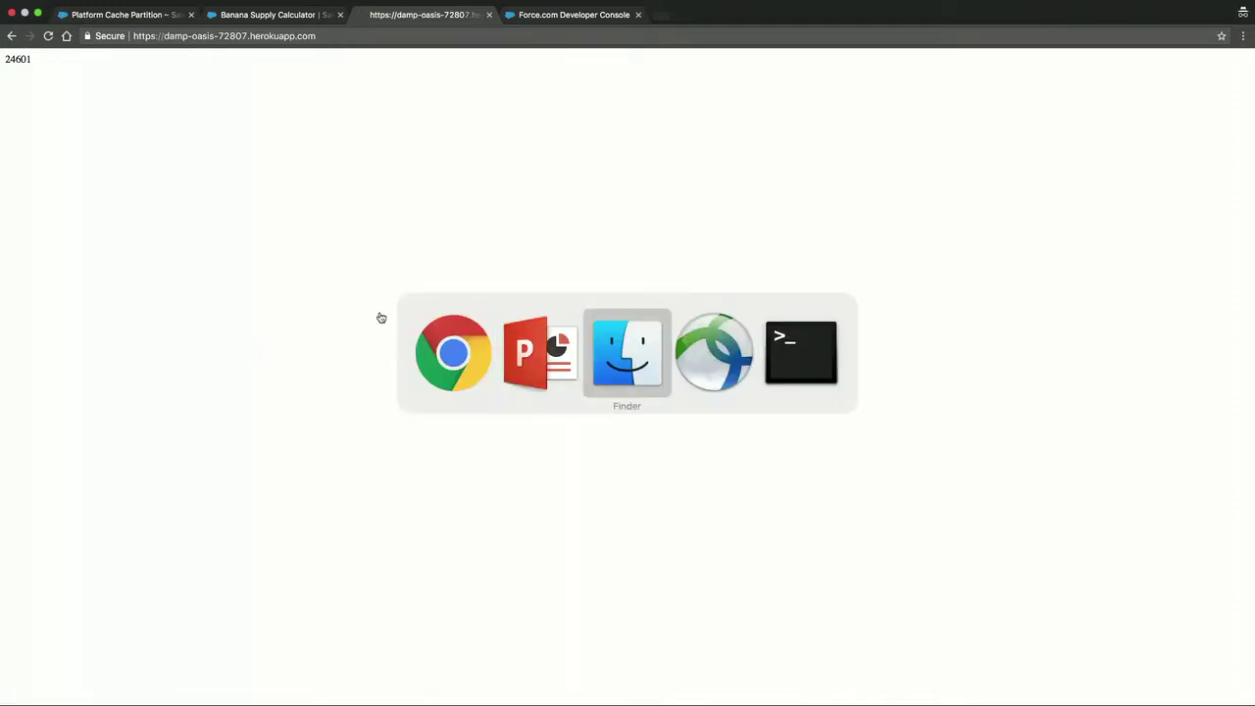
- Run heroku config:set WAIT_TIME=4 in Terminal, replacing 5, and return to Chrome
key("super+Tab")
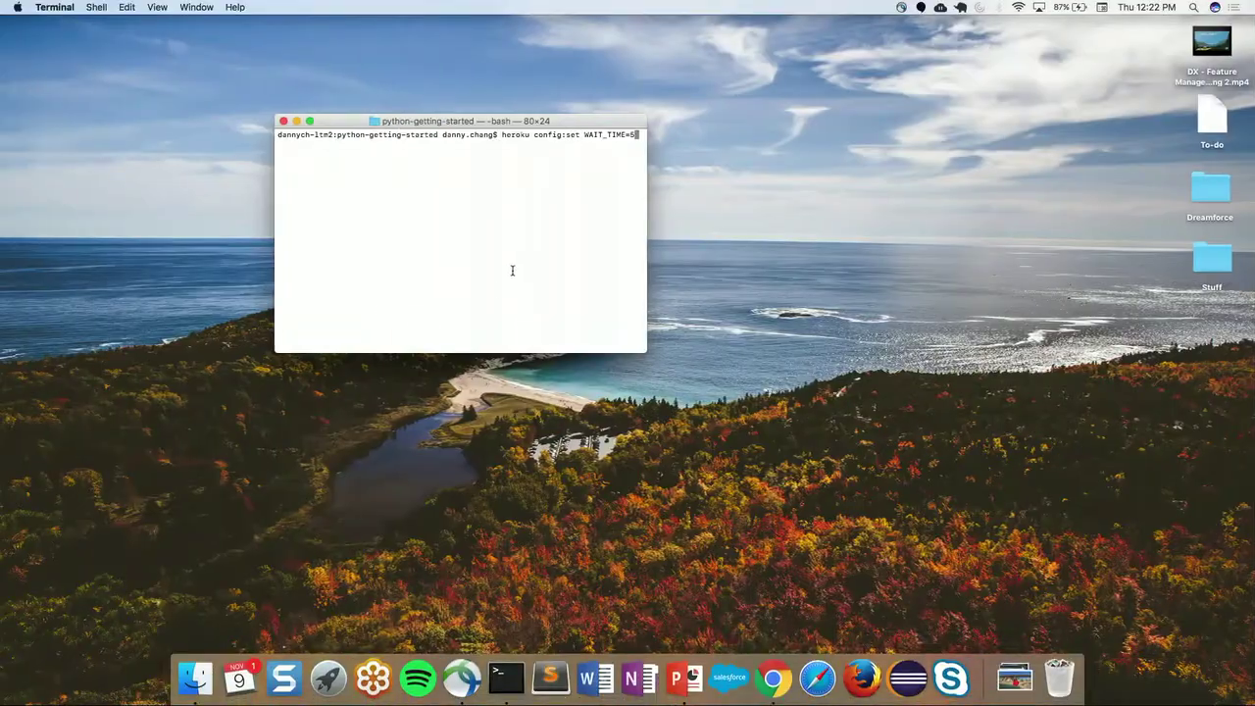
key("BackSpace")
type("4")
key("Return")
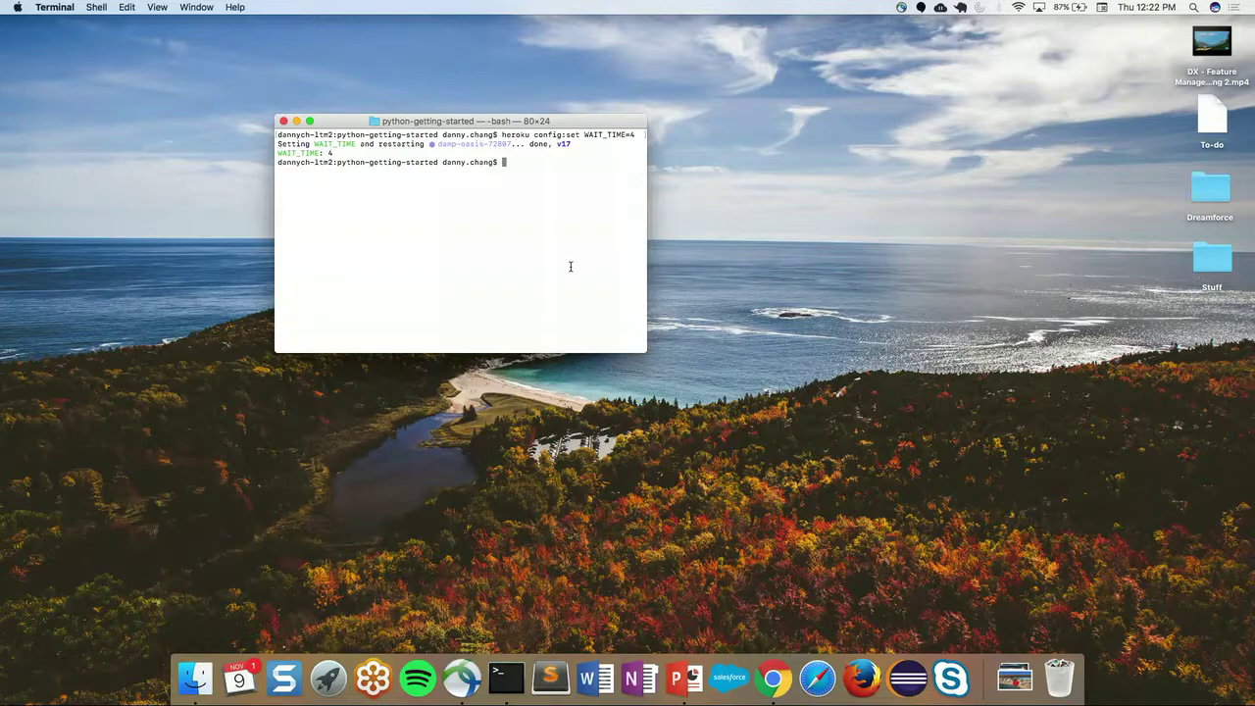
key("super+Tab")
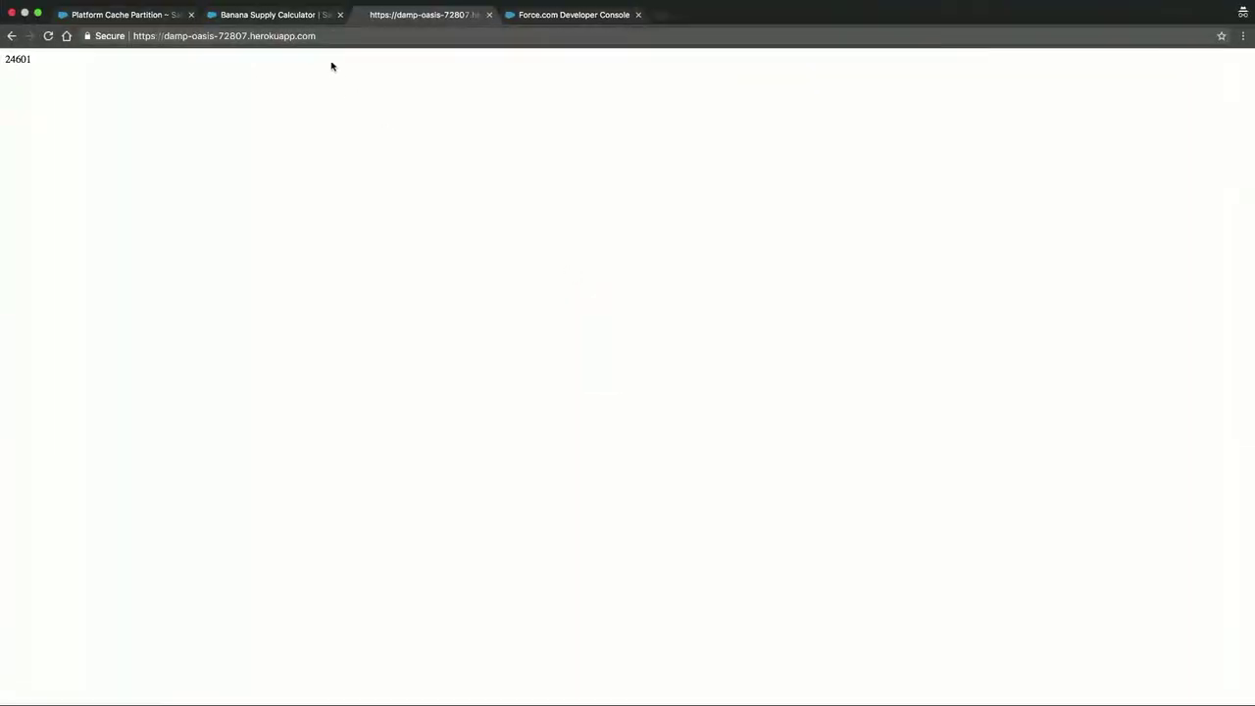
- Calculate the banana supply for 11/10/2017 three times, each returning 24601 bananas
left_click(294, 14)
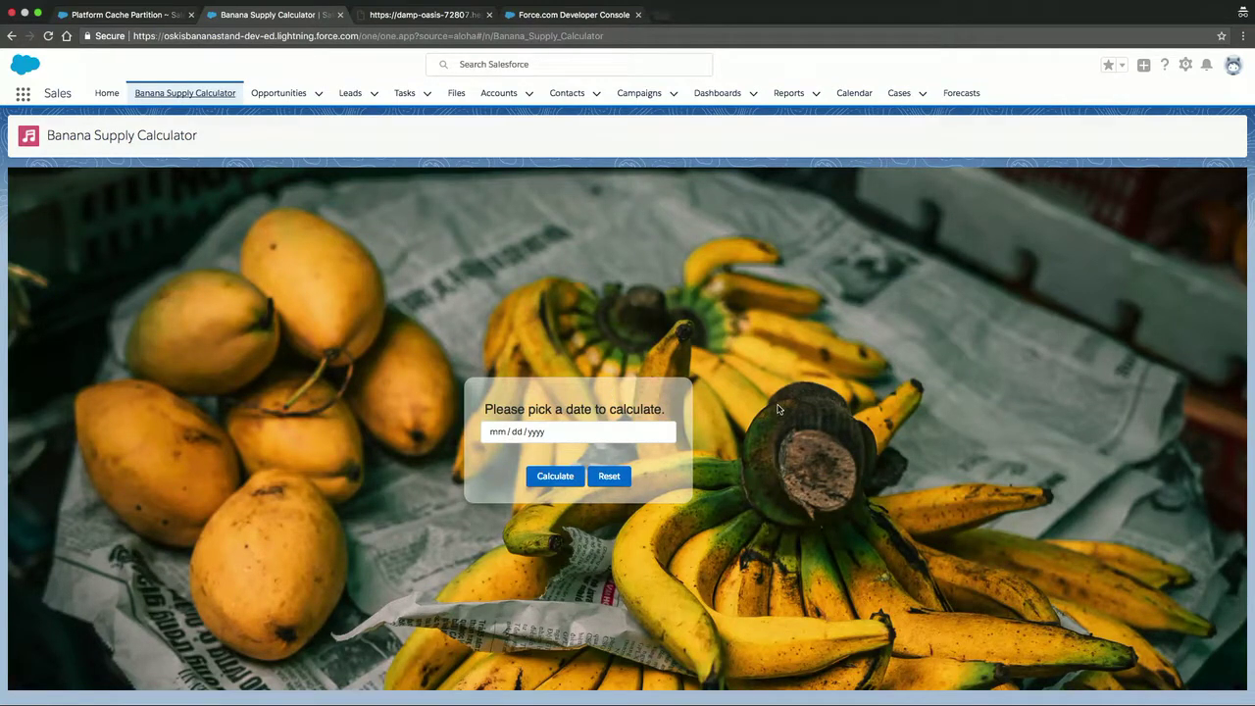
left_click(606, 439)
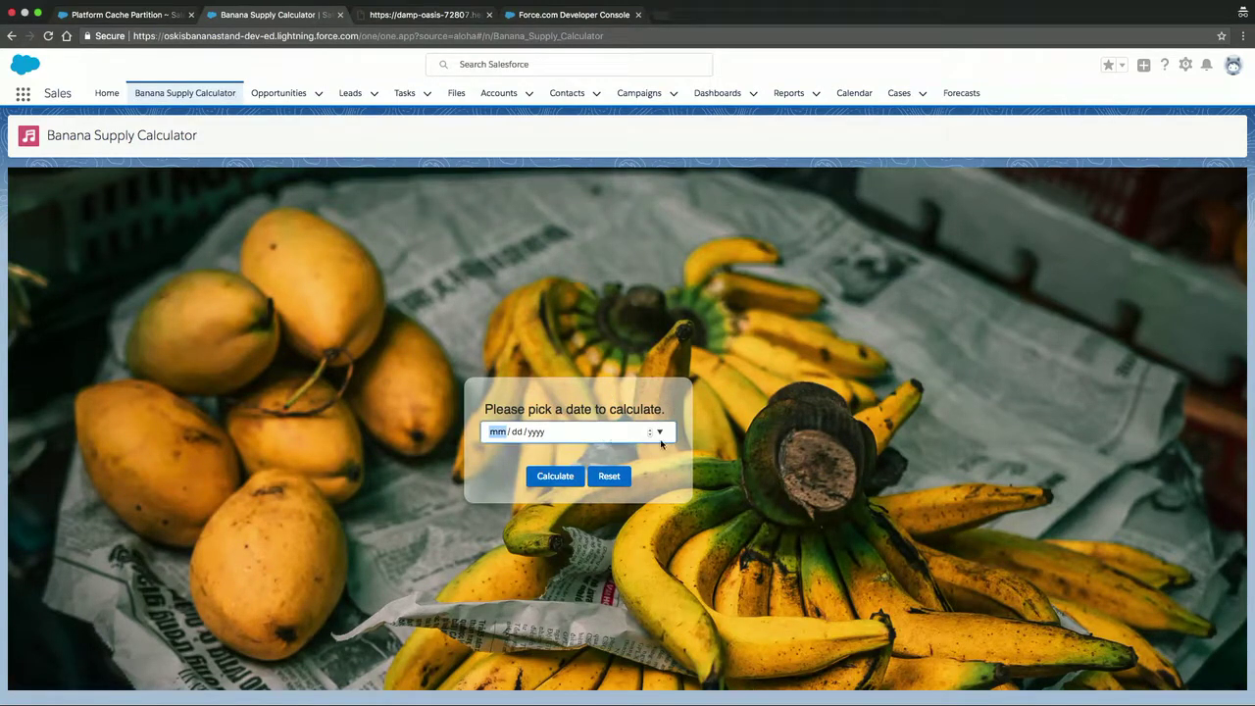
left_click(661, 434)
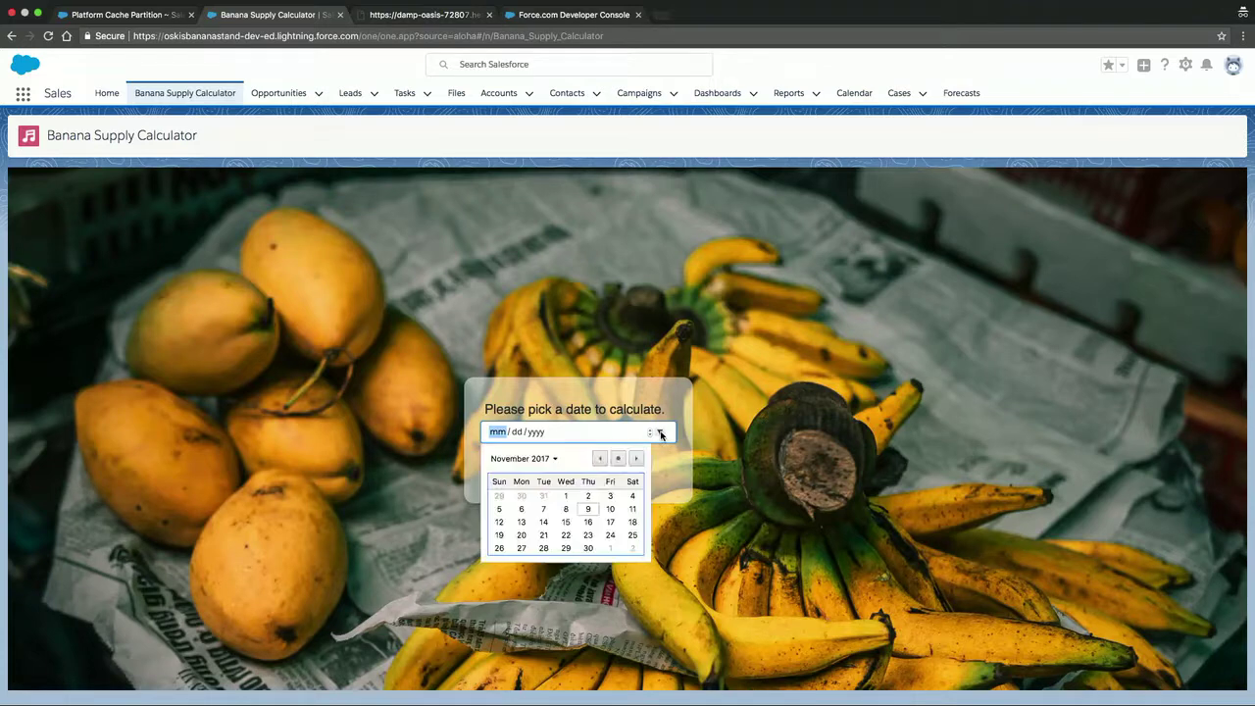
left_click(611, 509)
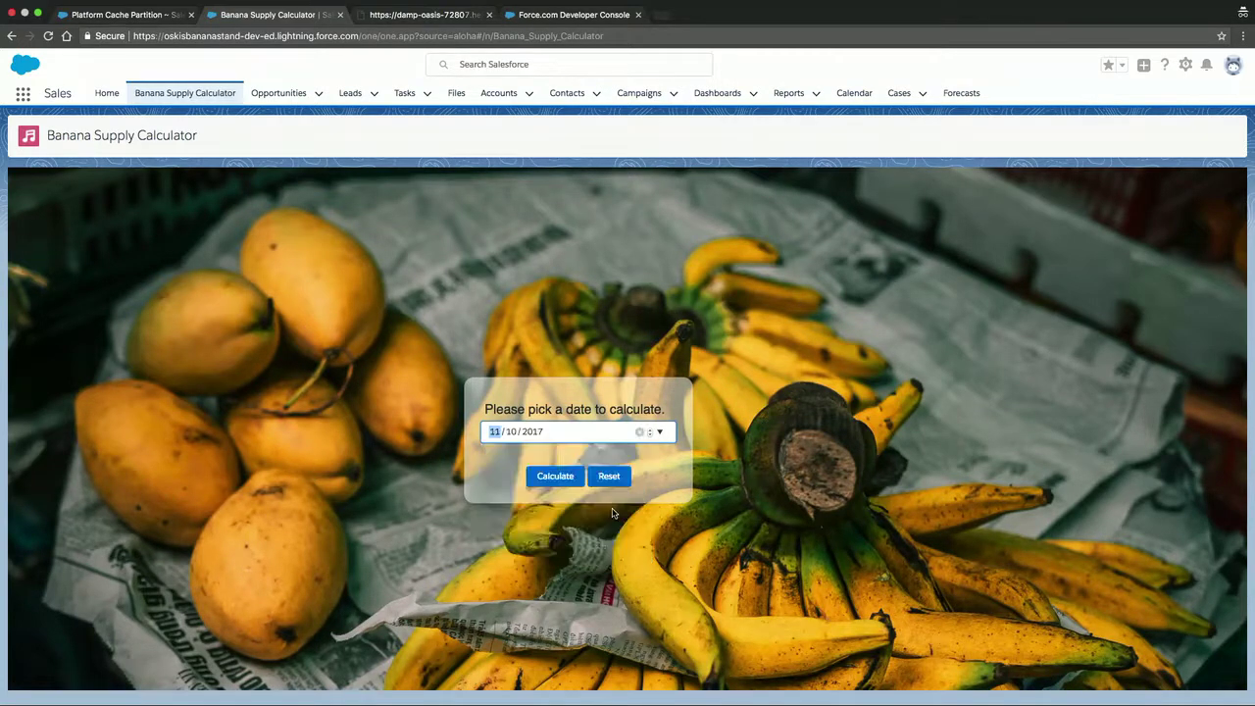
left_click(556, 476)
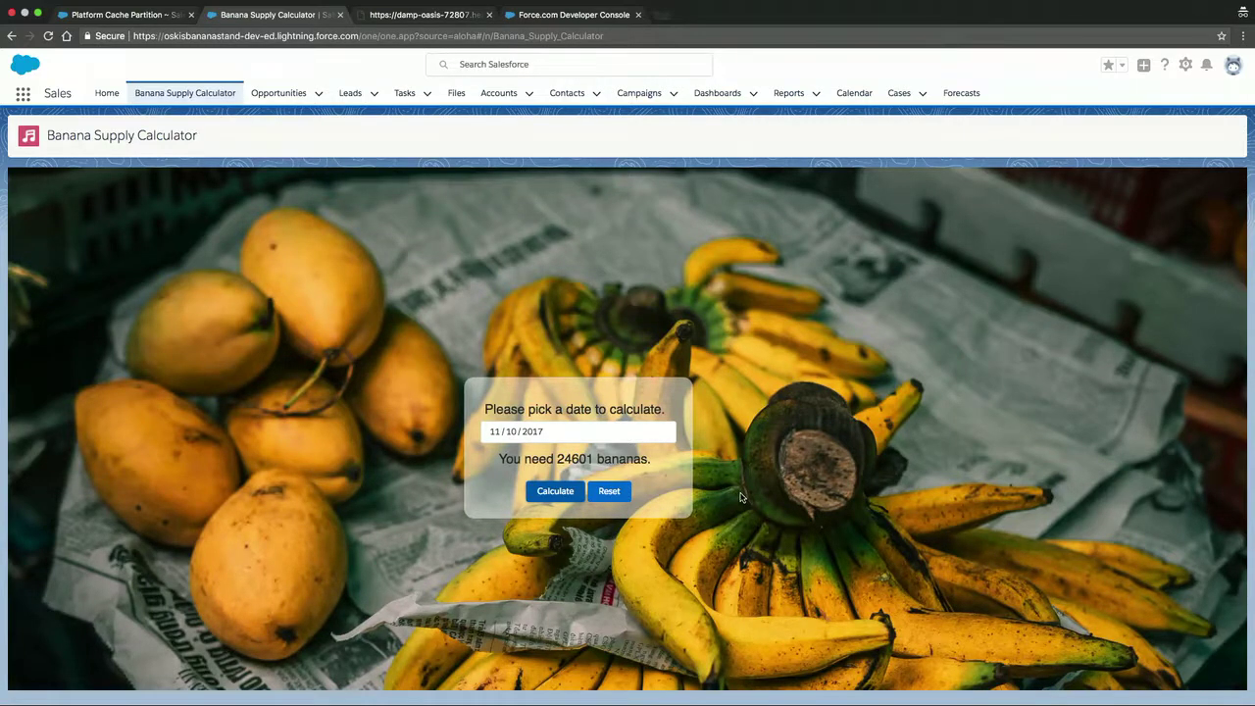
left_click(555, 491)
left_click(556, 493)
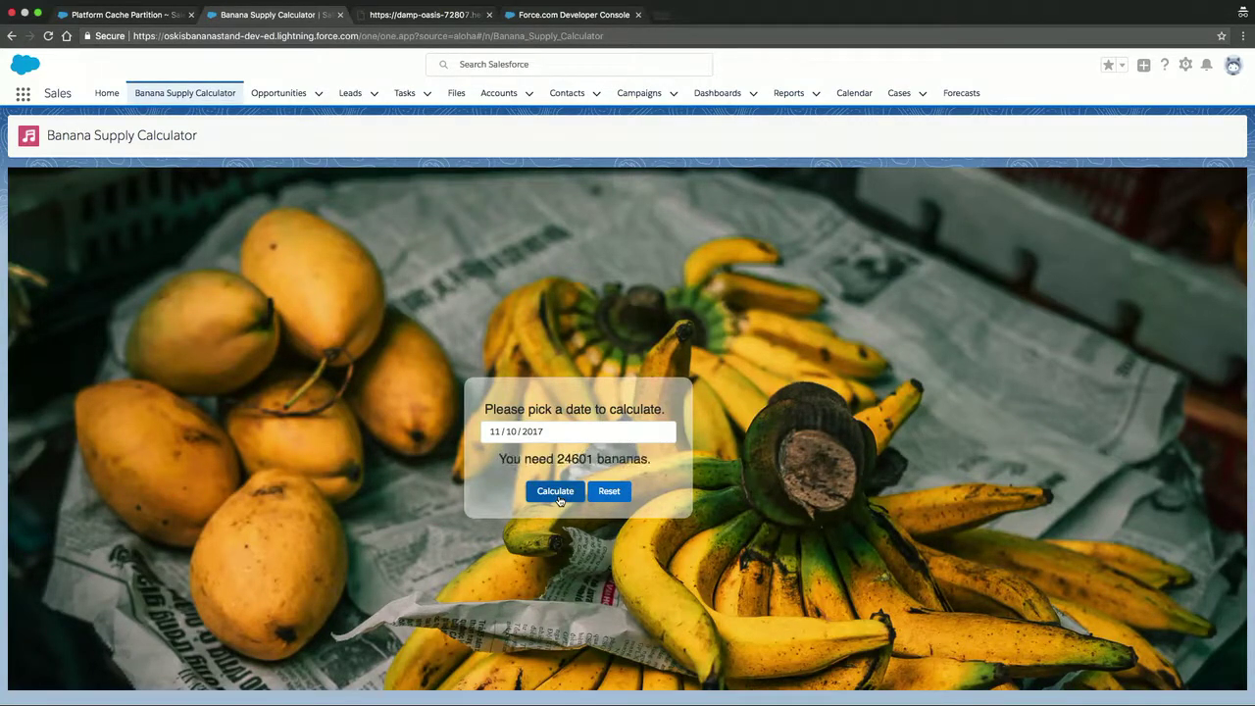
left_click(659, 431)
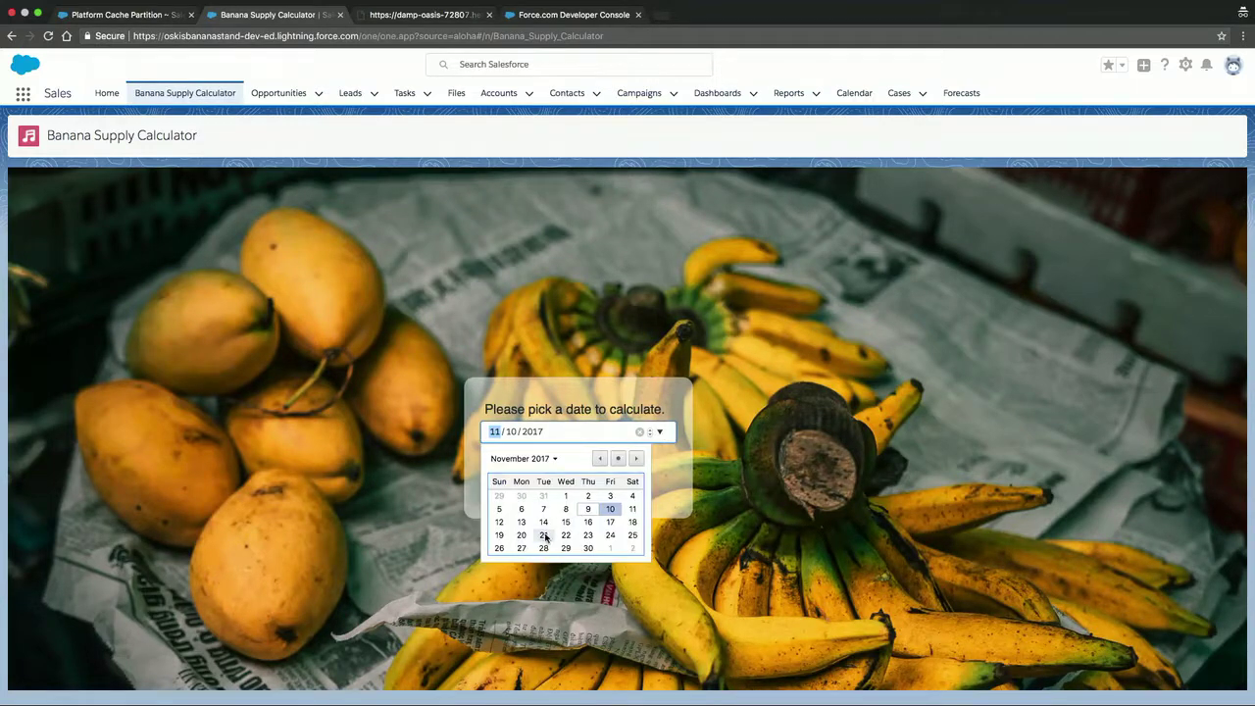
- Calculate bananas for 11/27/2017 twice, getting 24601, then view DemoCache.apxc in the Developer Console
left_click(519, 550)
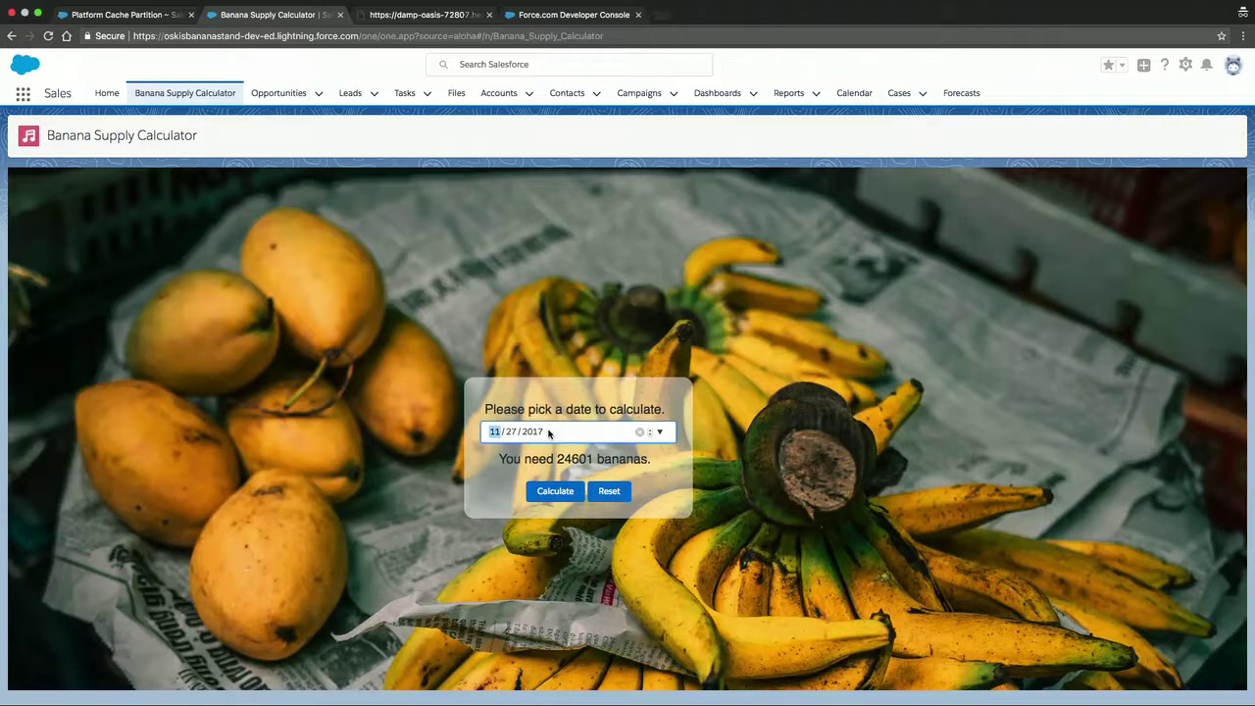
left_click(557, 502)
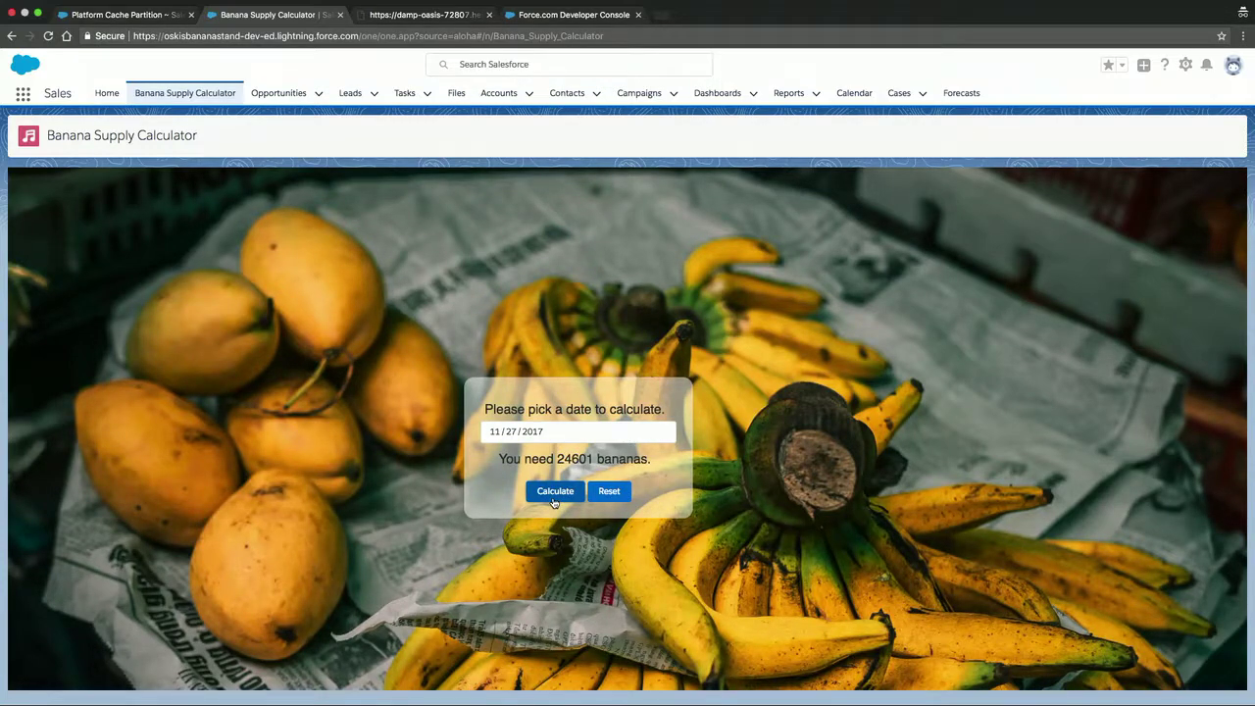
left_click(554, 500)
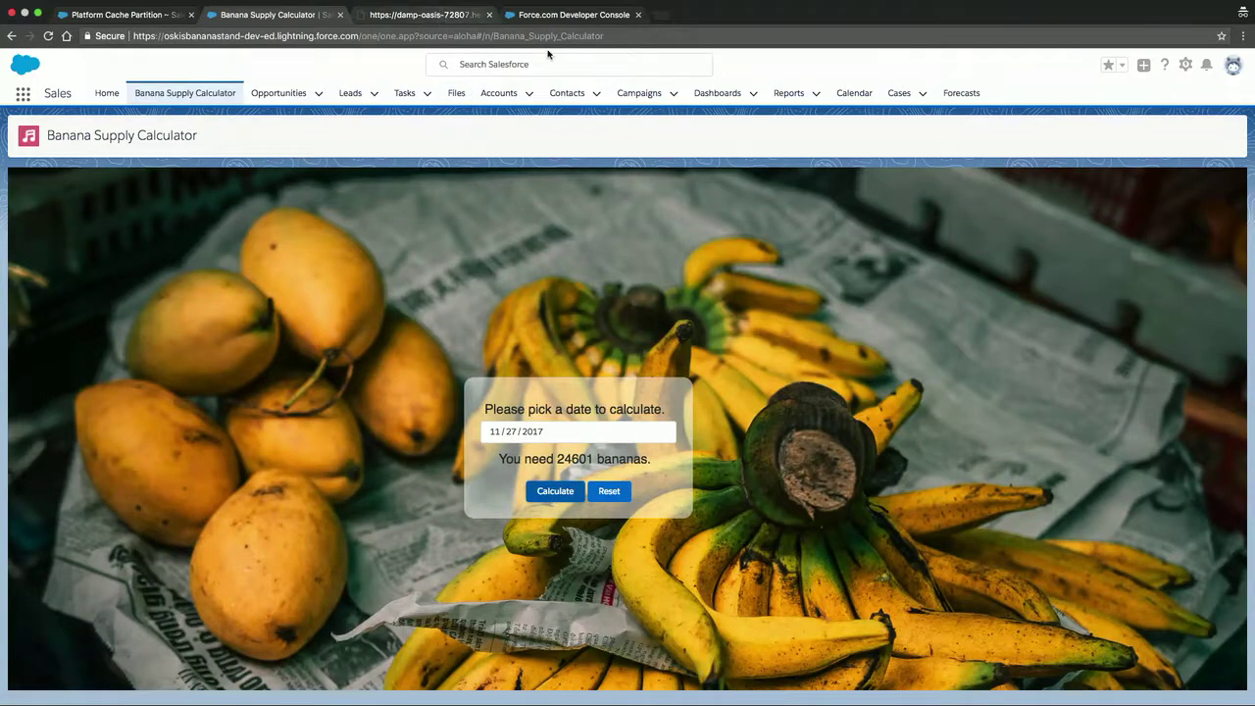
left_click(554, 15)
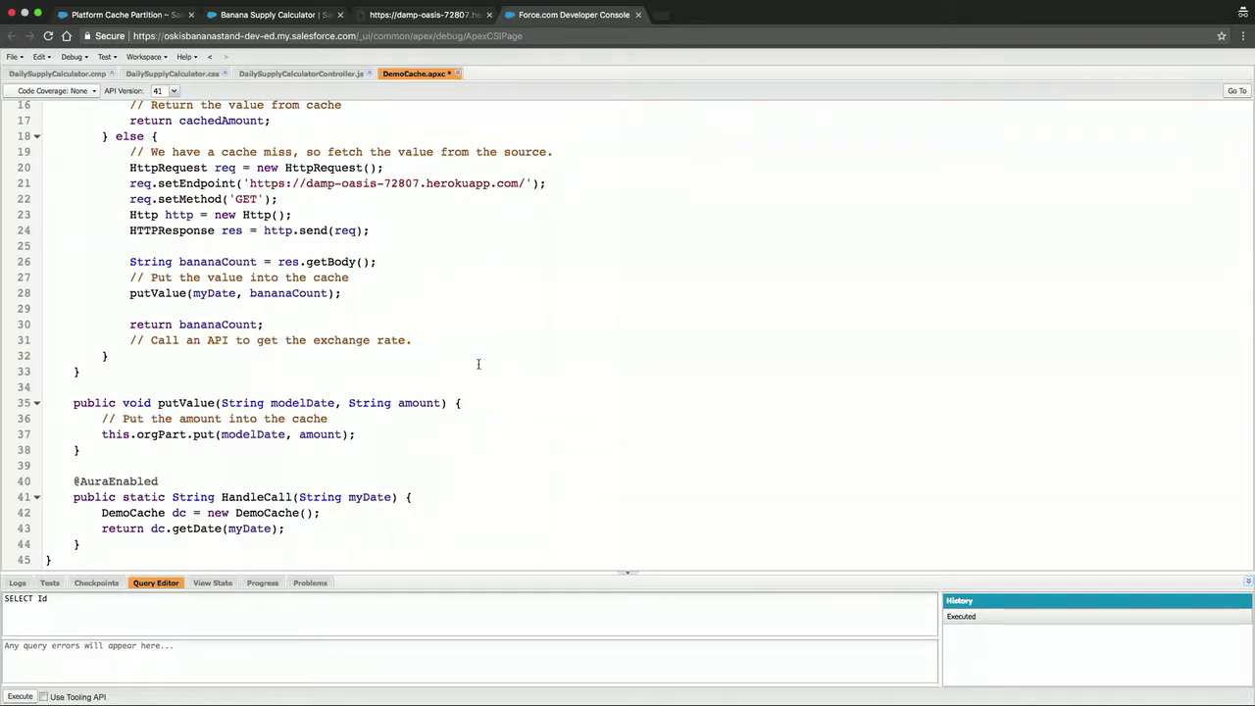
scroll(323, 427, "up", 1)
scroll(324, 427, "up", 5)
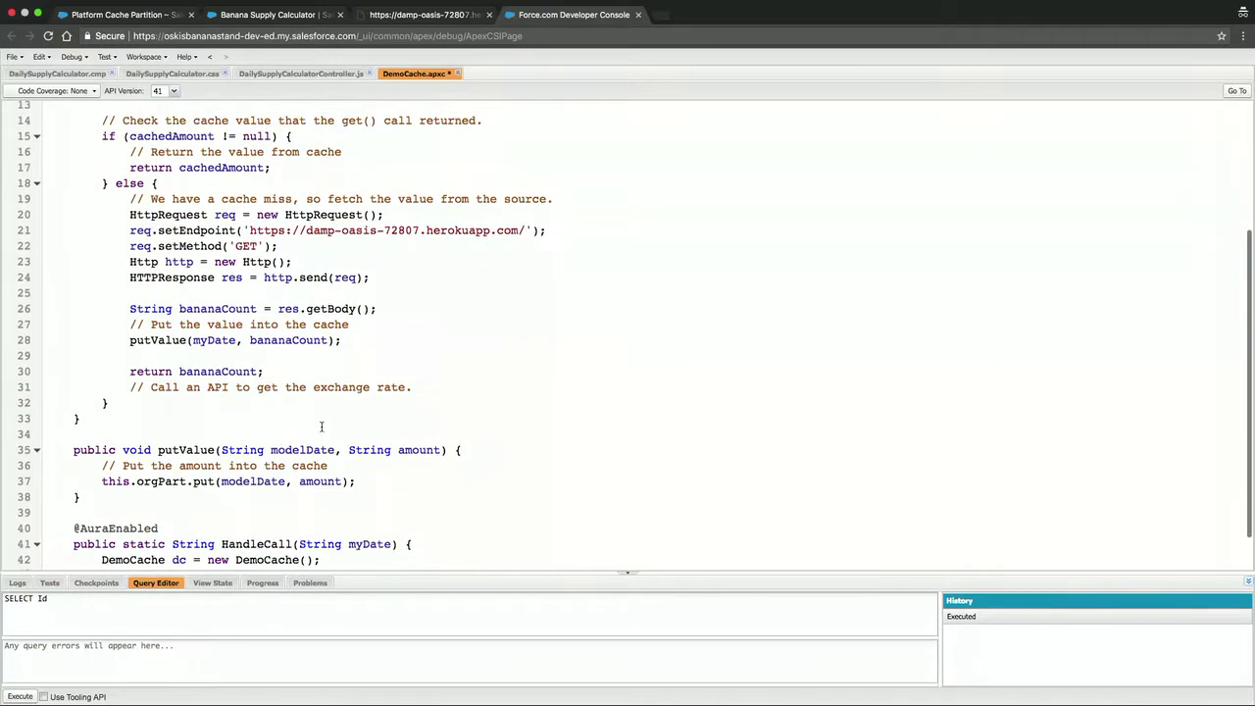
scroll(231, 253, "up", 3)
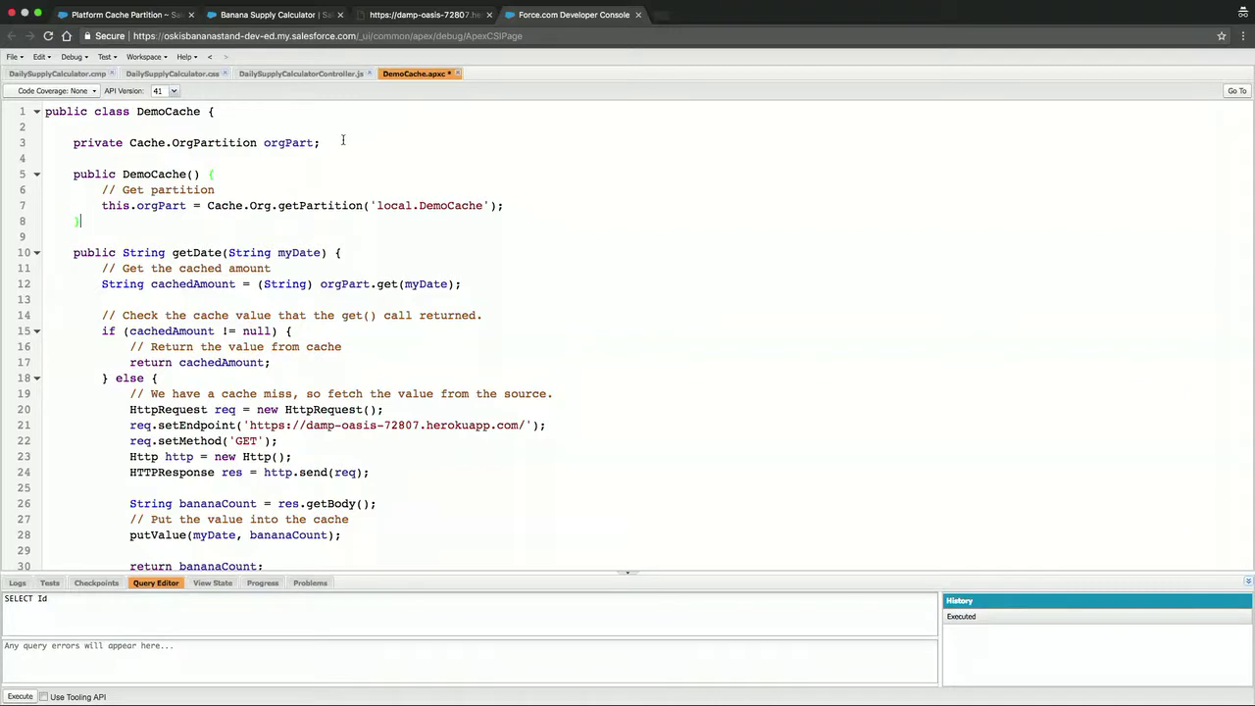
left_click(312, 142)
double_click(297, 143)
scroll(280, 183, "down", 3)
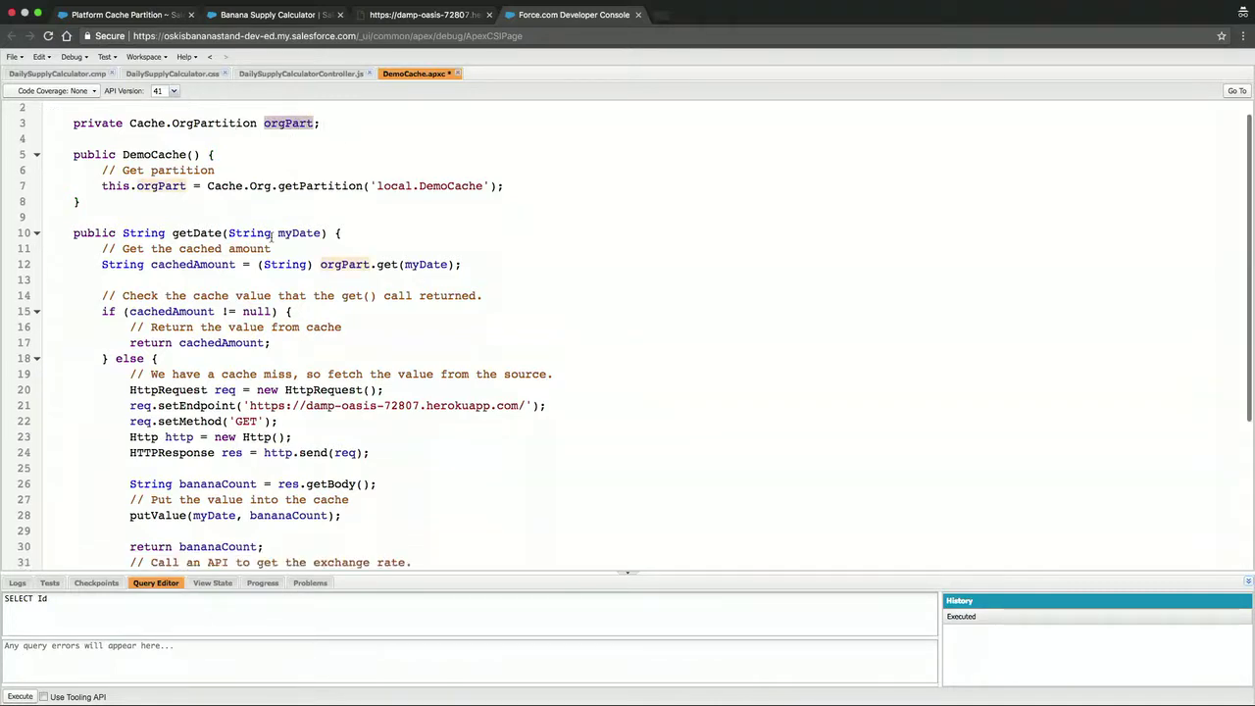
double_click(195, 197)
scroll(236, 363, "down", 1)
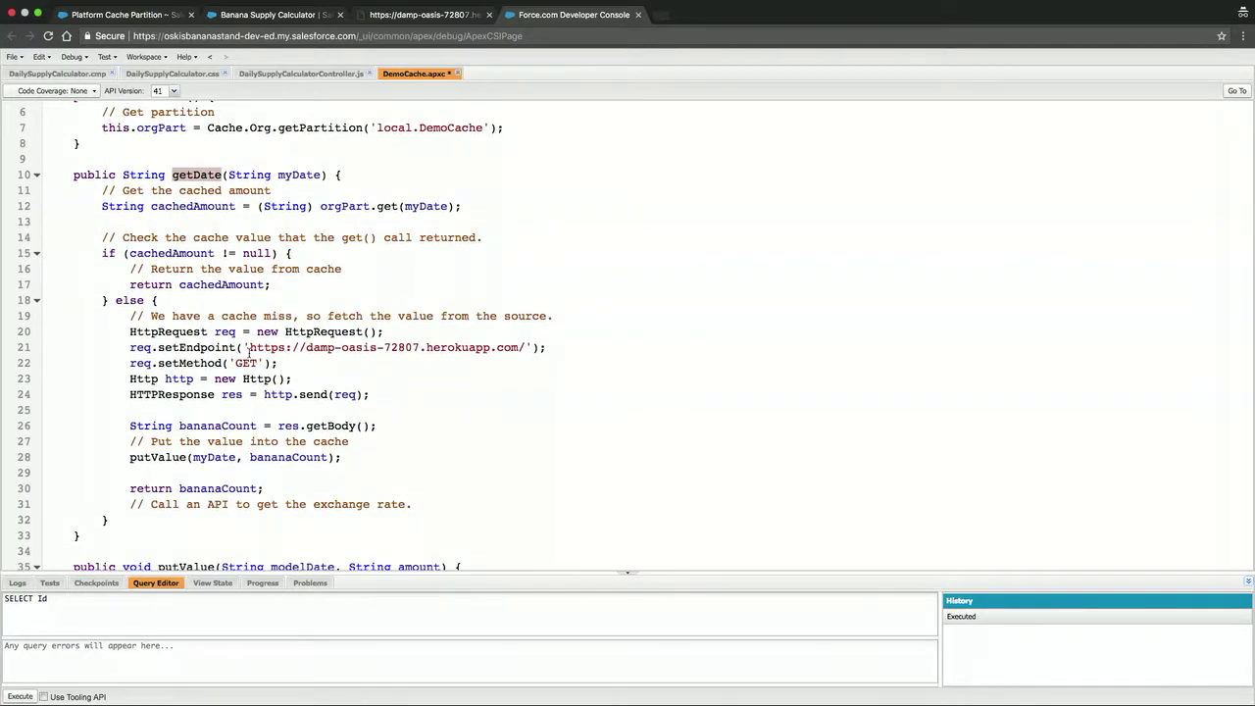
scroll(240, 427, "down", 1)
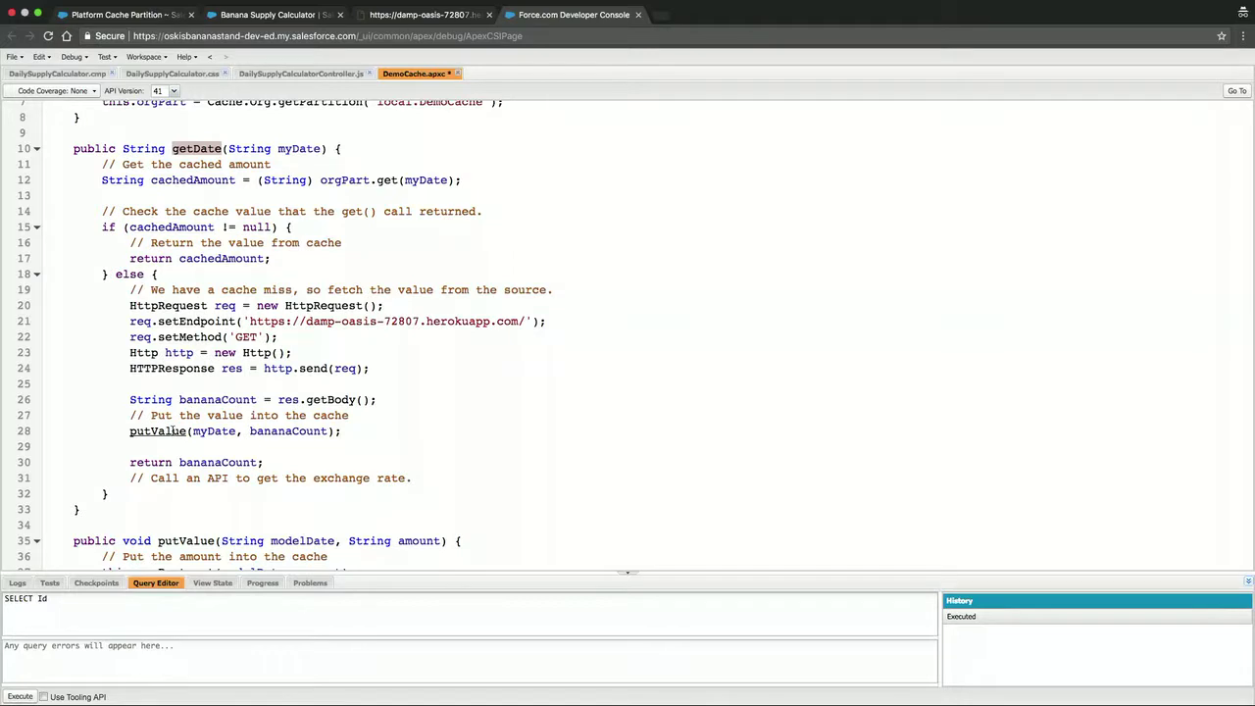
scroll(247, 430, "down", 2)
scroll(247, 430, "down", 5)
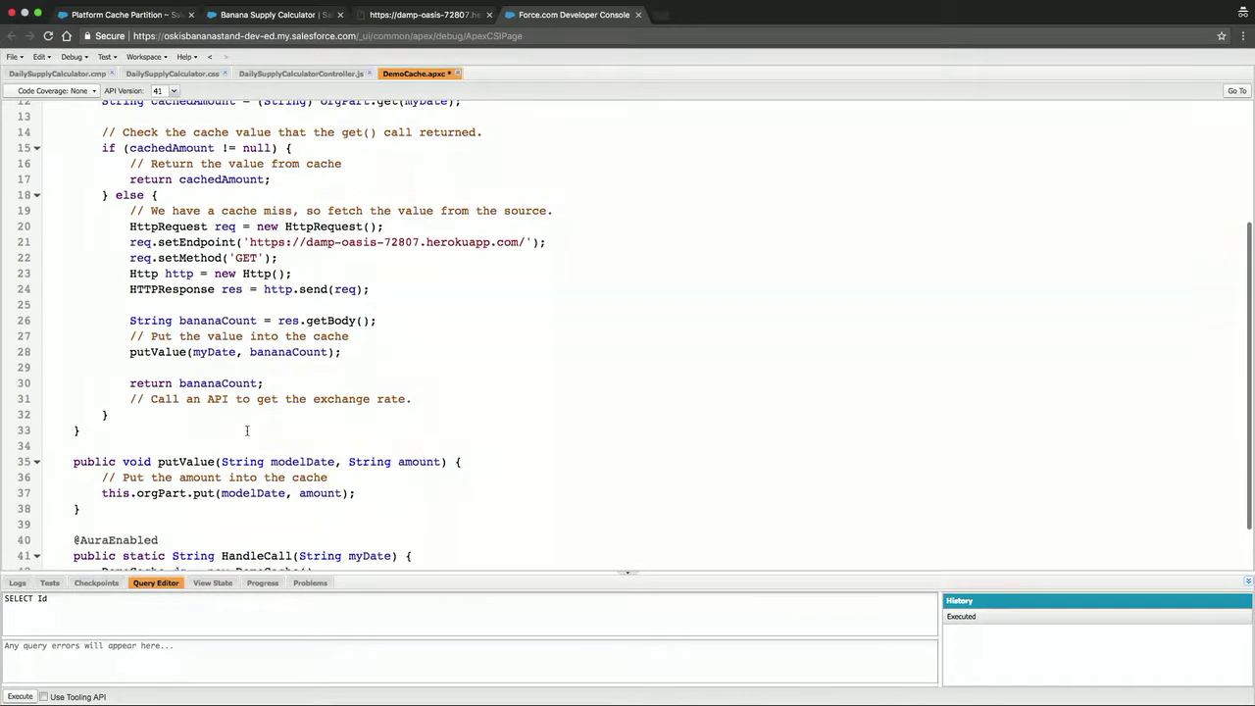